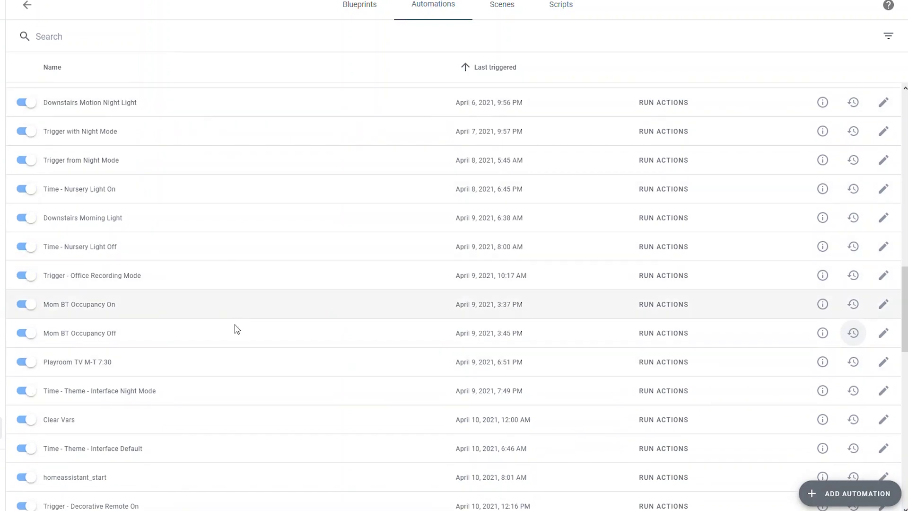
- Open the run trace of the BT Occupancy Off automation last triggered April 10 at 5:00 PM
scroll(235, 332, down, 5)
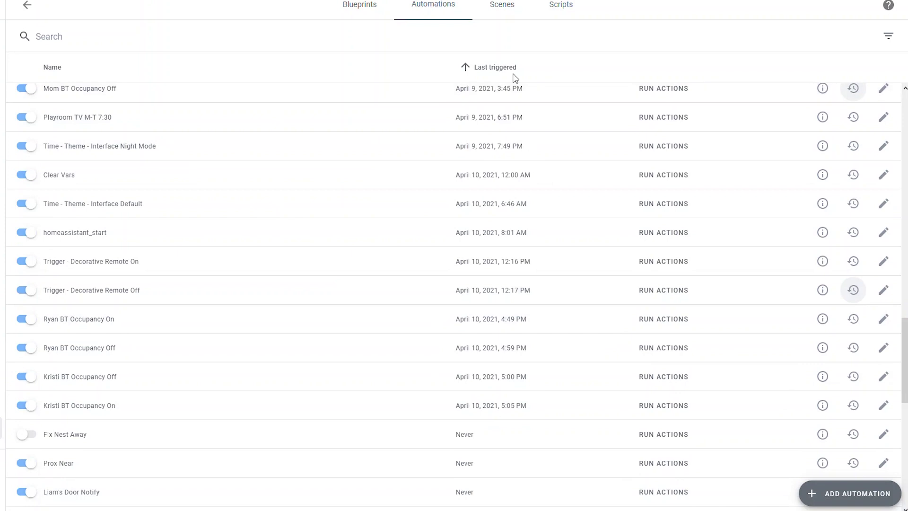
scroll(529, 213, down, 2)
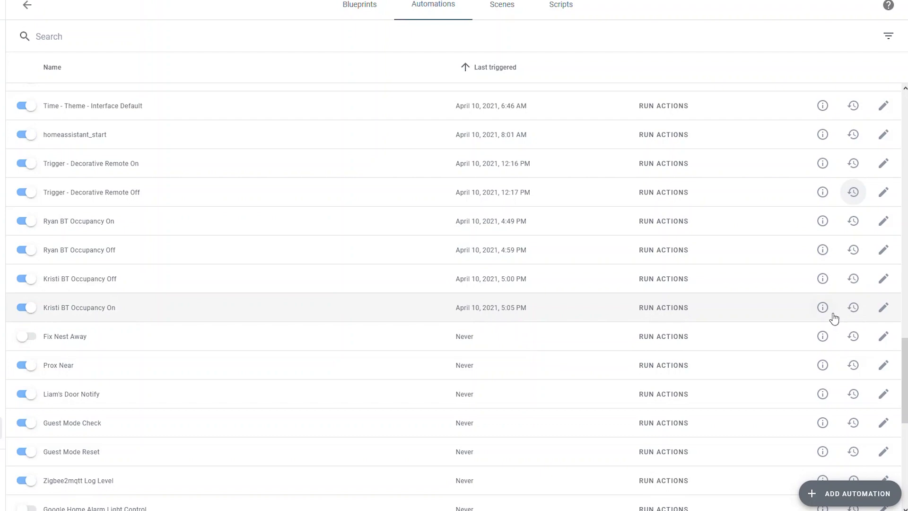
click(851, 279)
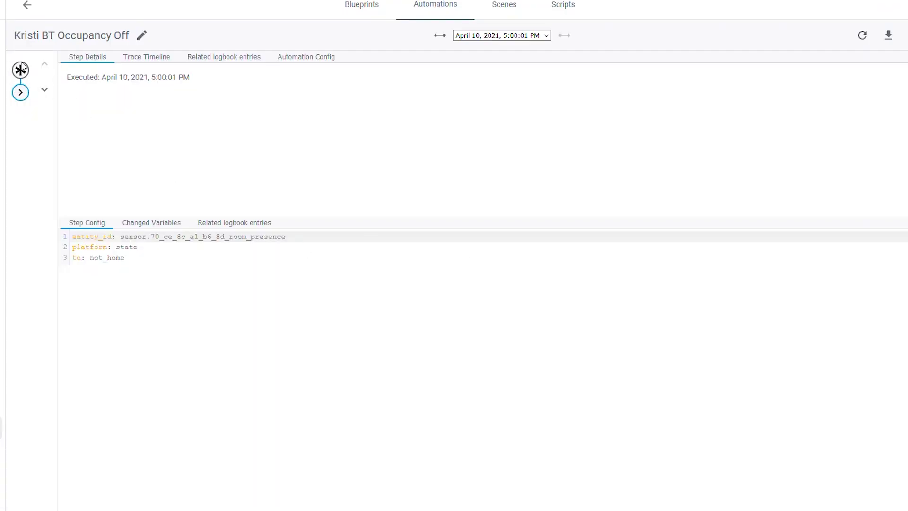
- Inspect the action step's result and config, highlighting the not_home location value
click(21, 93)
click(23, 74)
click(20, 94)
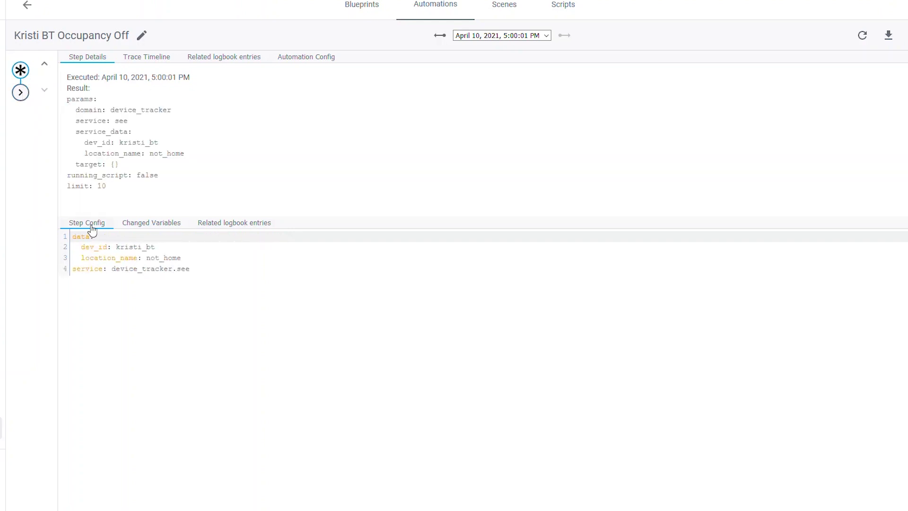
drag(147, 257, 191, 259)
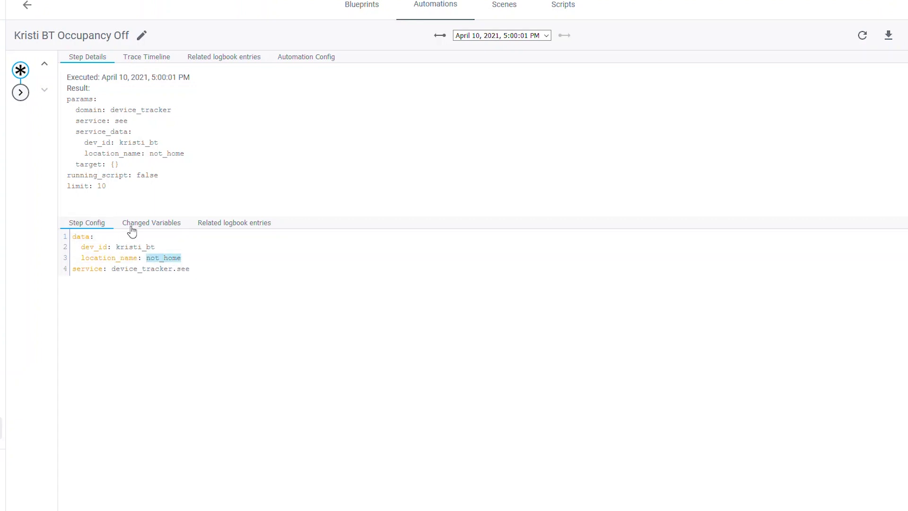
- Review the step's changed variables and logbook entries, then open the Trigger - Decorative Remote Off trace
click(151, 224)
click(222, 228)
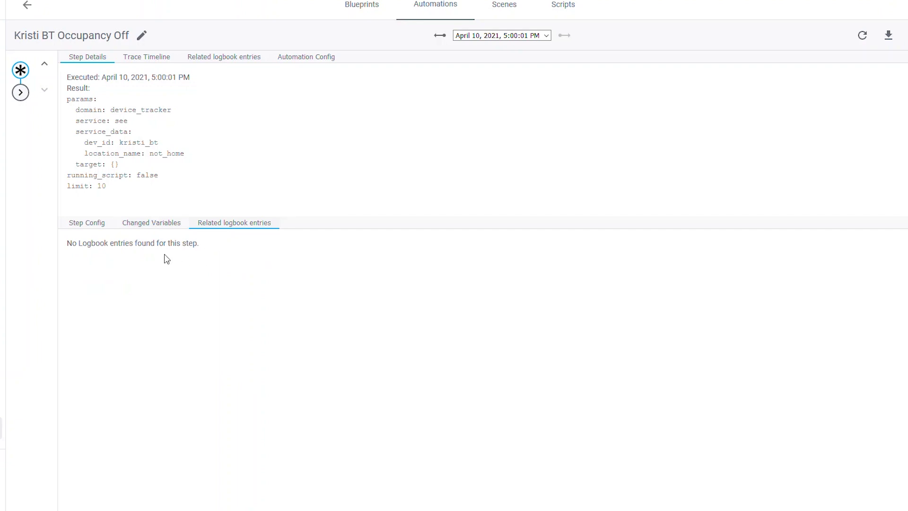
click(27, 5)
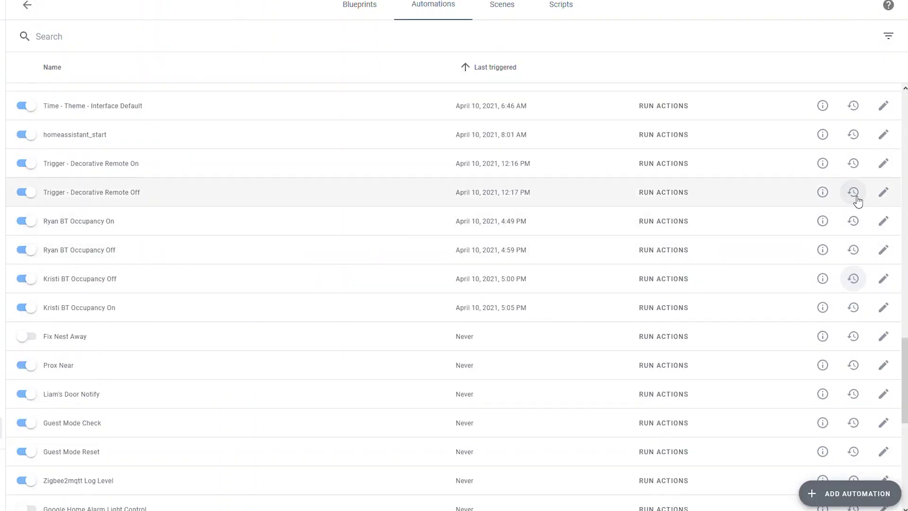
click(854, 193)
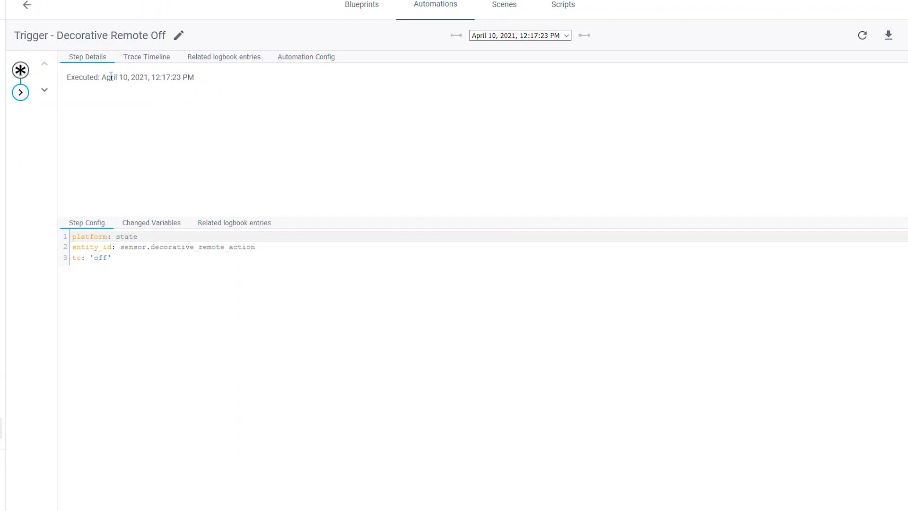
- Review the Decorative Remote Off service call's turned-off lamps, changed variables and trace timeline
click(20, 93)
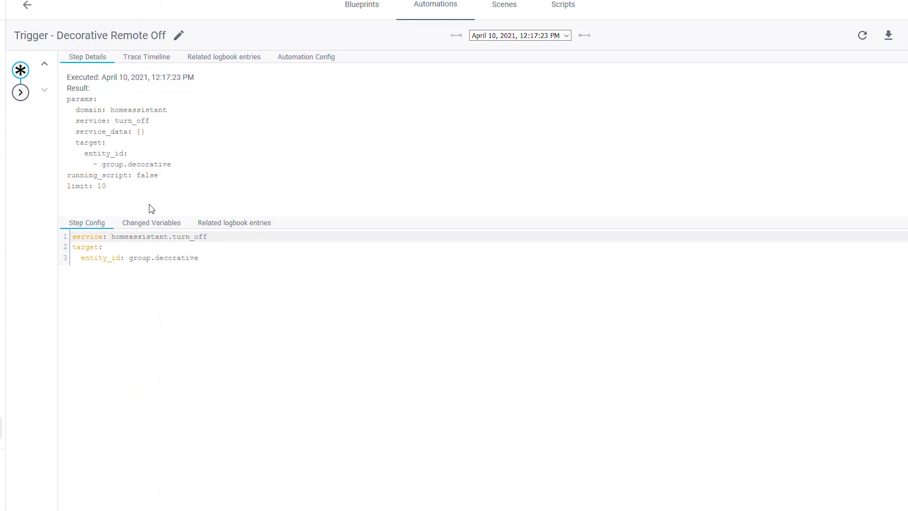
click(229, 223)
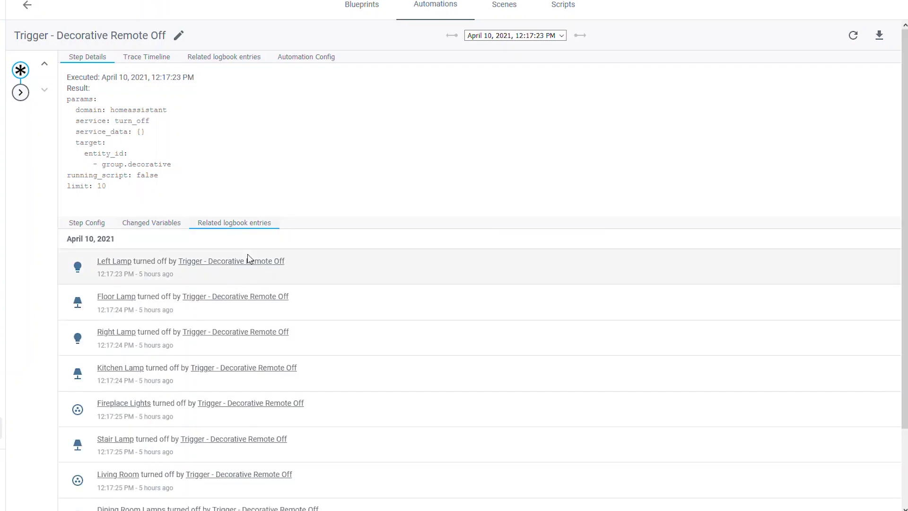
scroll(237, 267, down, 2)
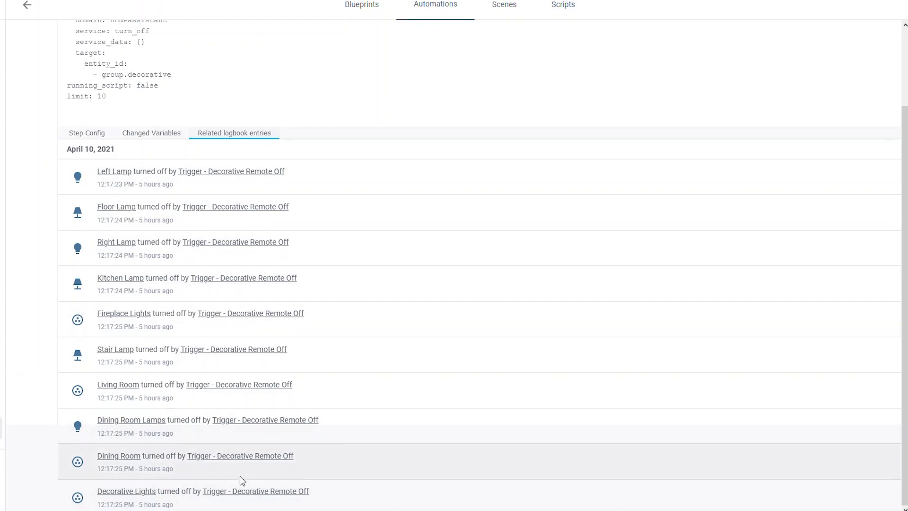
scroll(242, 478, up, 2)
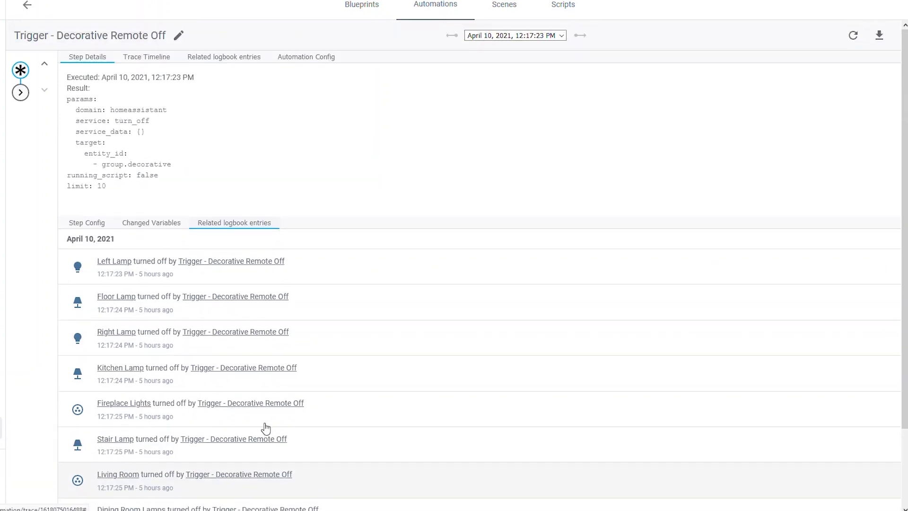
click(138, 223)
click(151, 57)
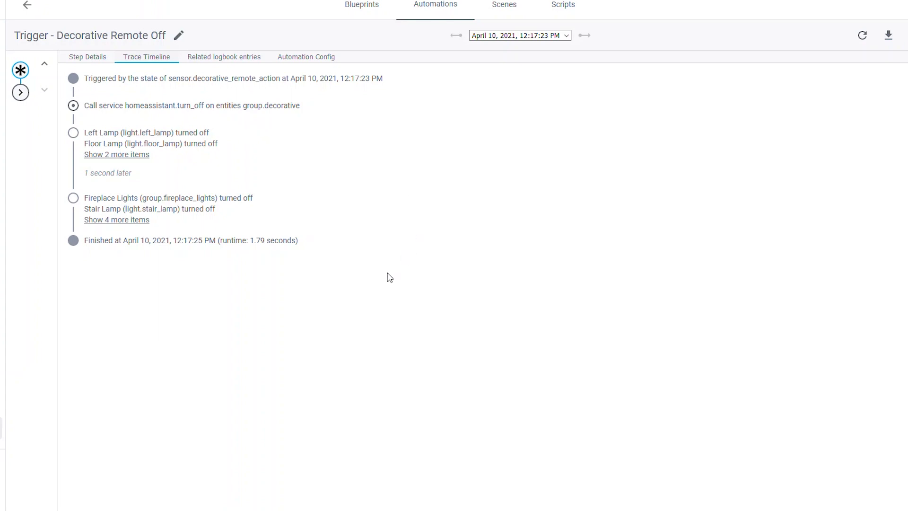
- Highlight the 1.79 seconds runtime value on the trace timeline
drag(258, 245, 264, 246)
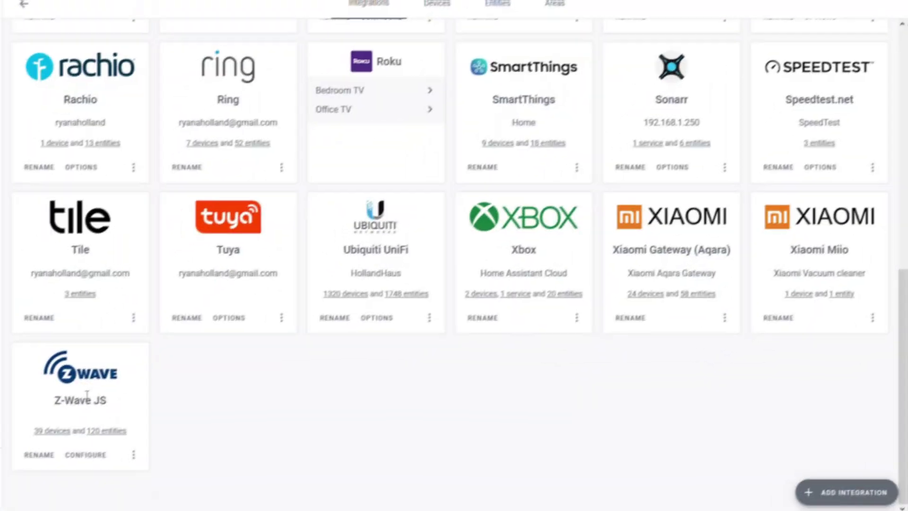
- From the 39 Z-Wave JS devices, view Bedroom Fan's configuration parameters, then return to the device list
click(56, 430)
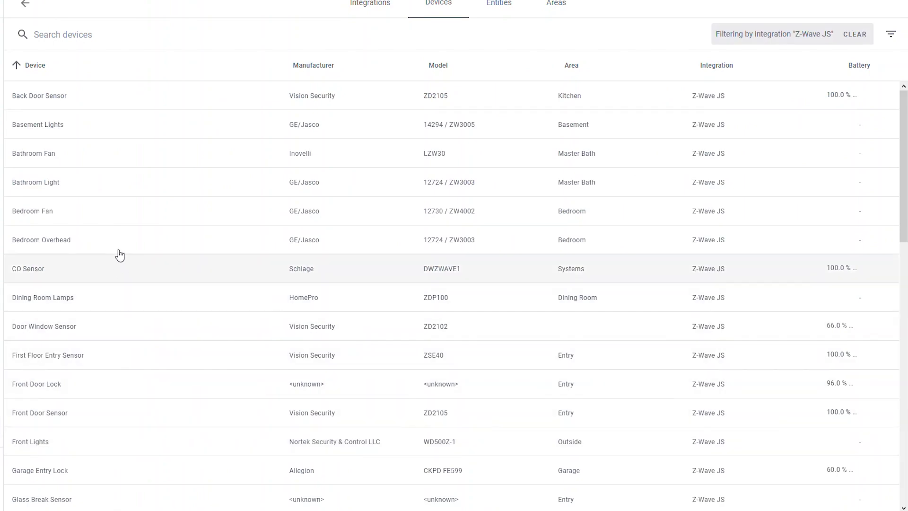
click(79, 216)
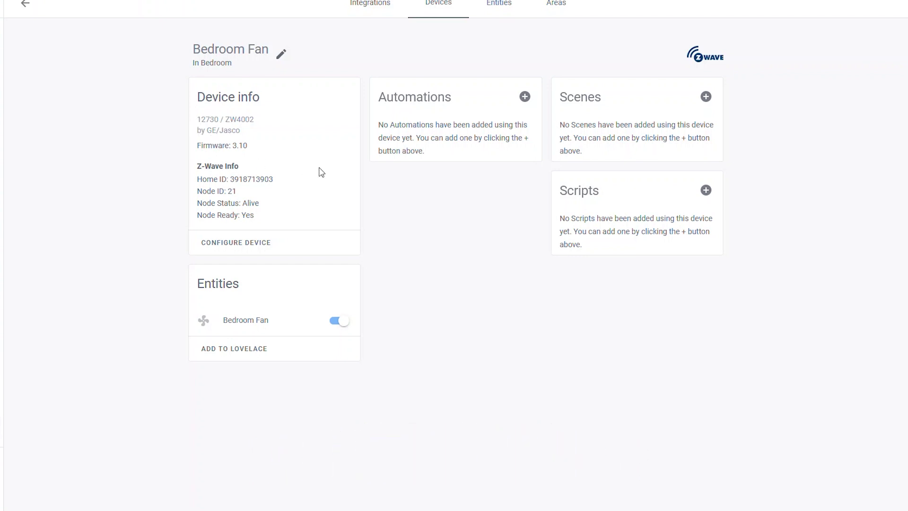
click(246, 243)
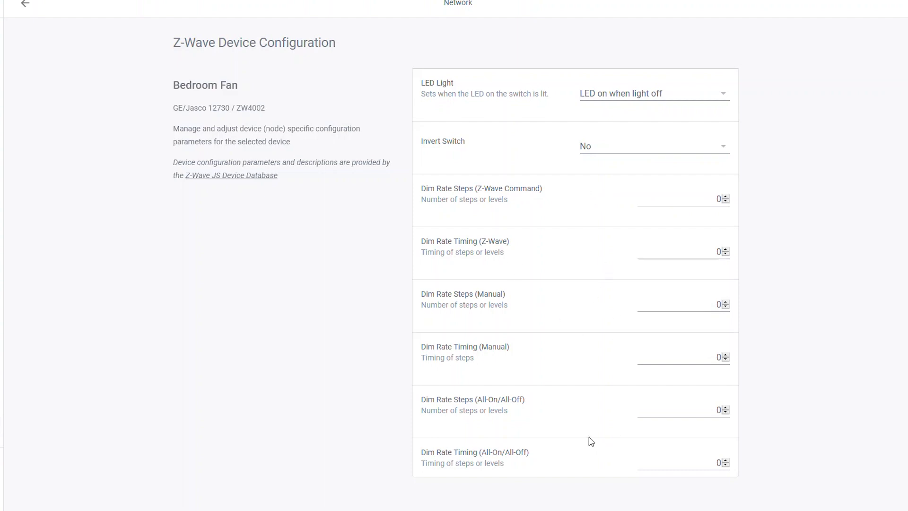
key(alt+Left)
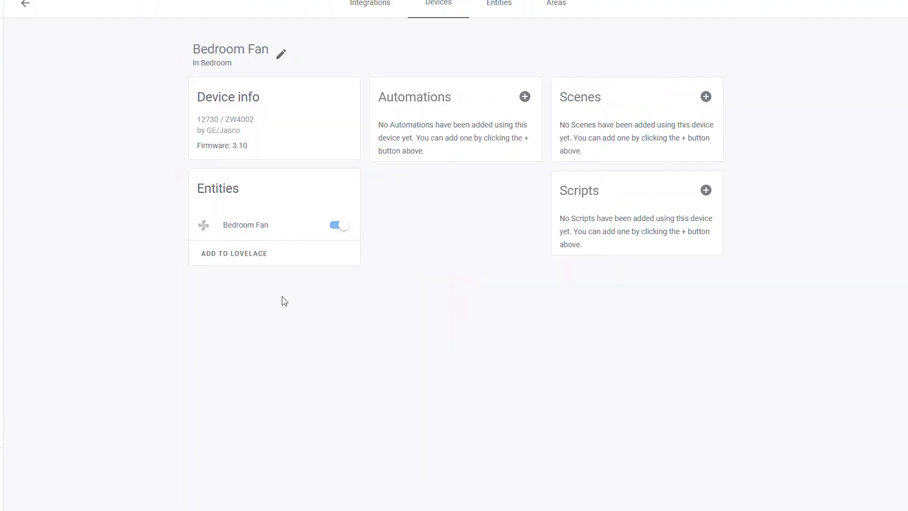
key(alt+Left)
- View Bedroom Overhead's Z-Wave configuration parameters, such as Dim Rate Timing 3, then go back to the device list
click(67, 242)
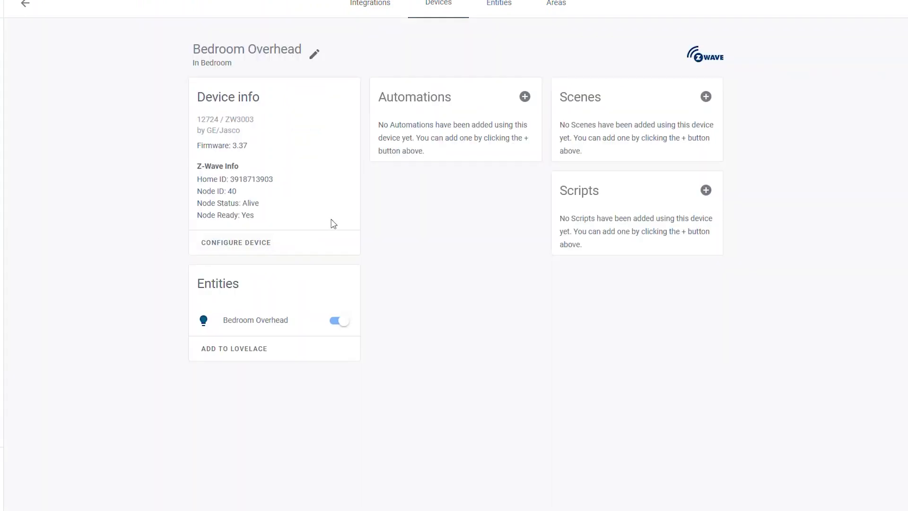
click(251, 242)
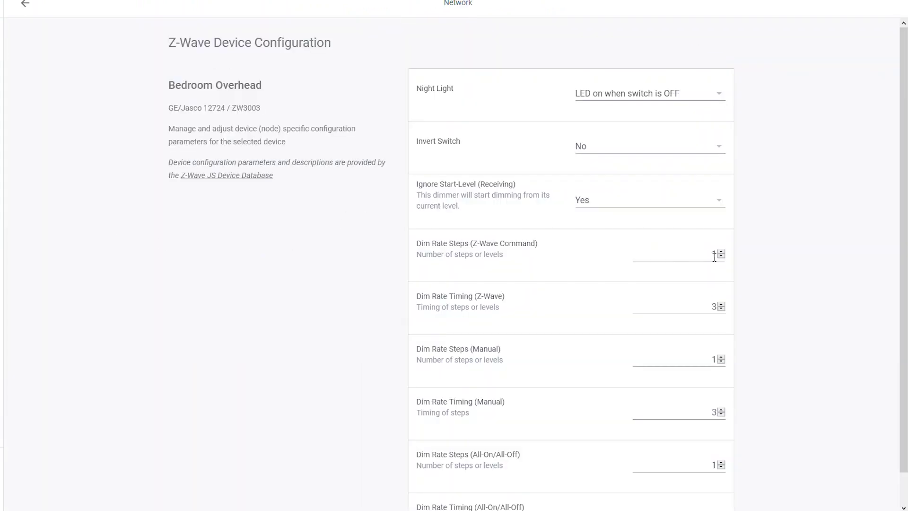
scroll(645, 254, down, 1)
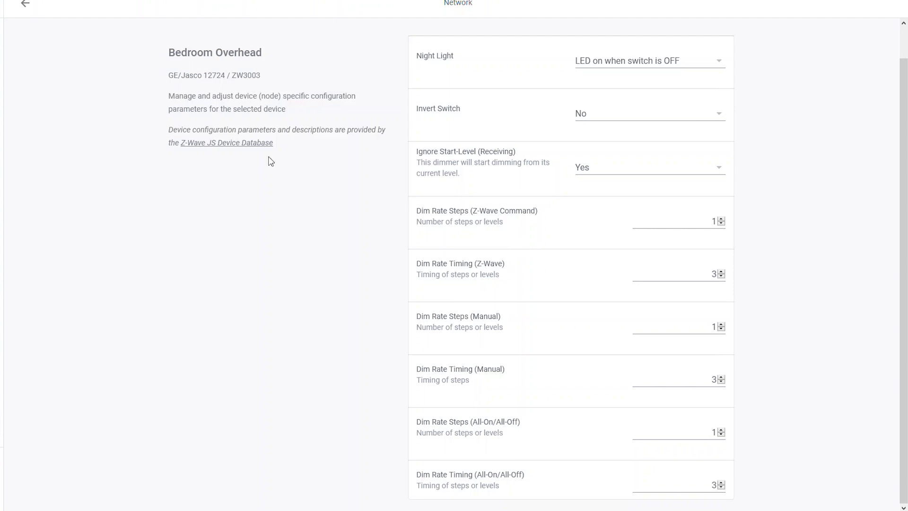
click(25, 6)
click(21, 15)
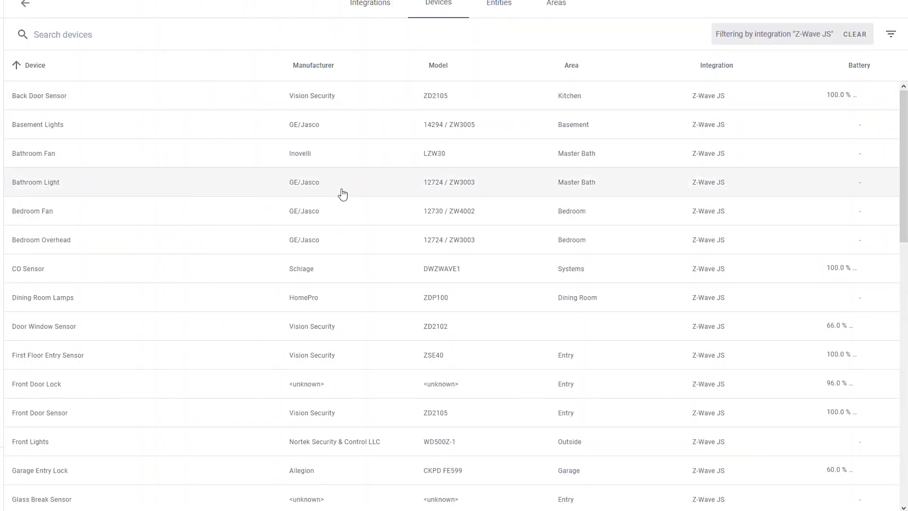
scroll(185, 376, down, 2)
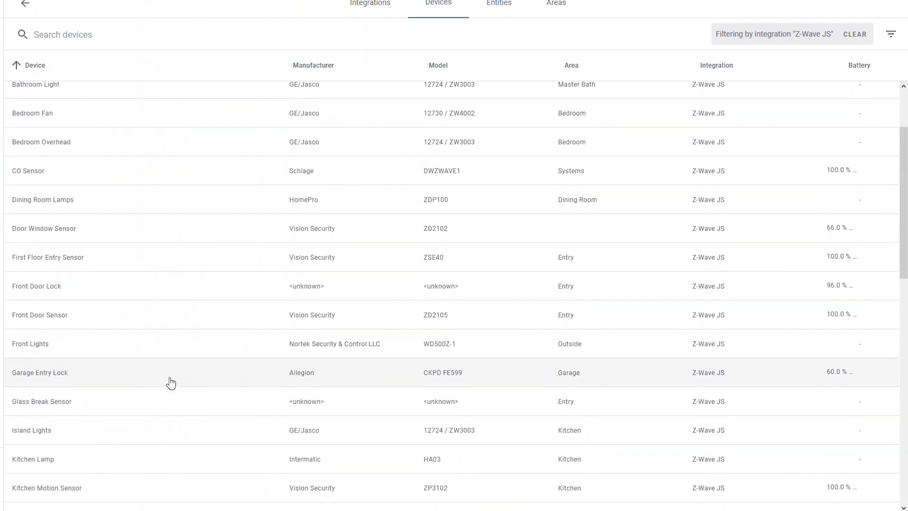
click(101, 382)
click(241, 231)
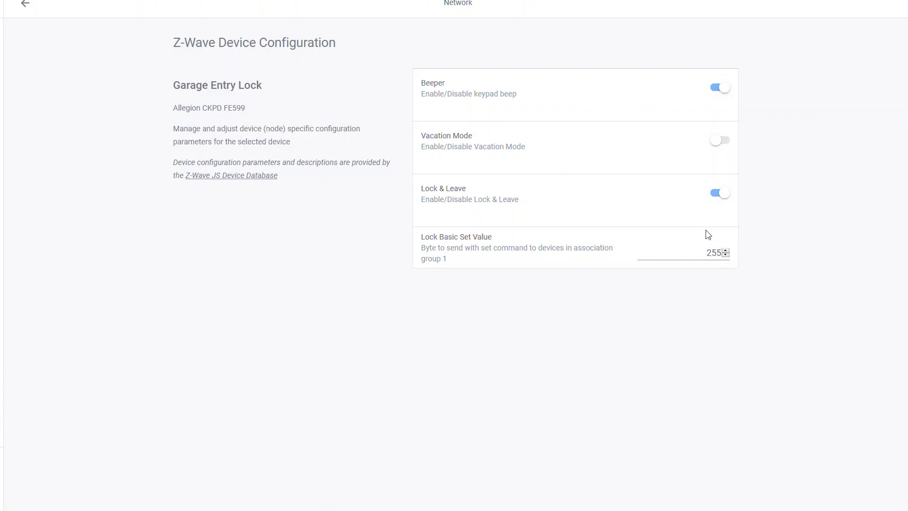
click(25, 3)
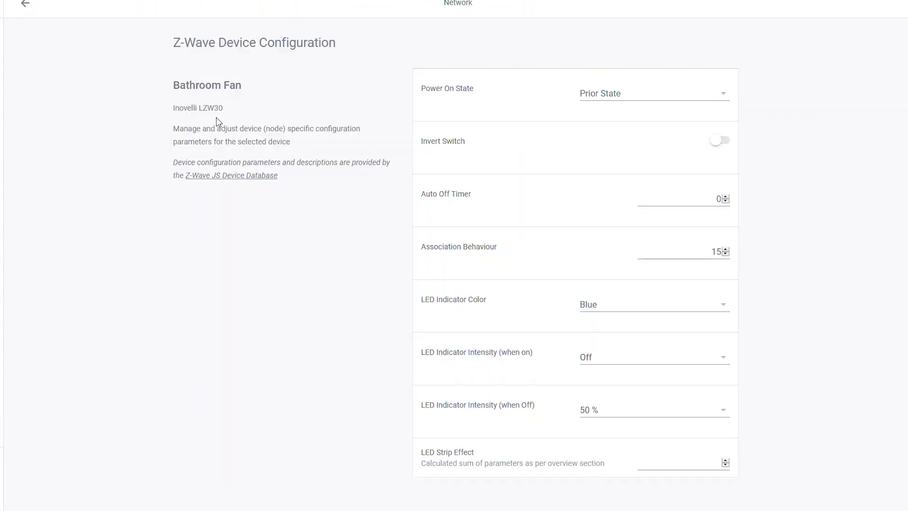
click(614, 307)
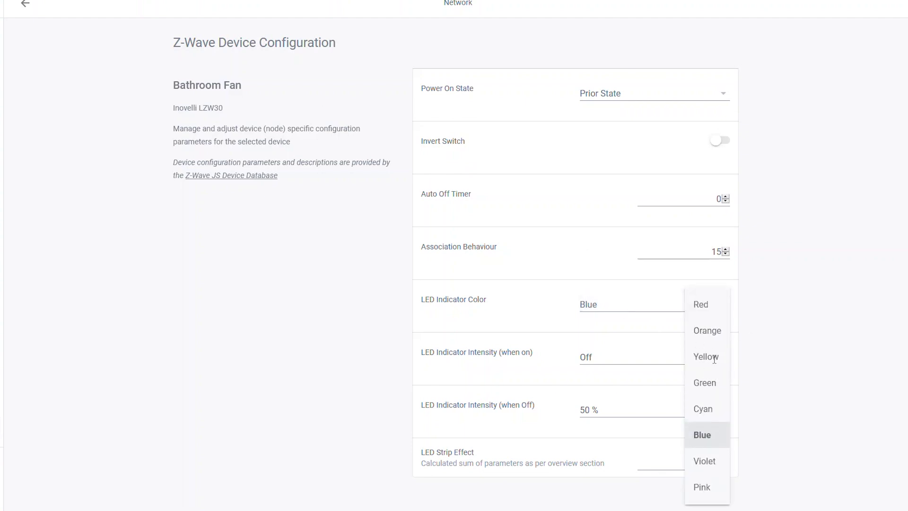
click(538, 356)
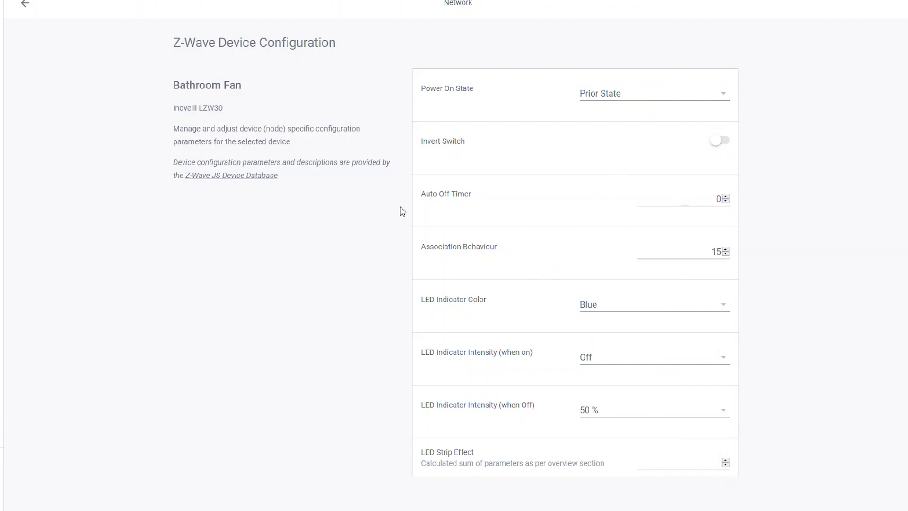
click(25, 5)
click(27, 7)
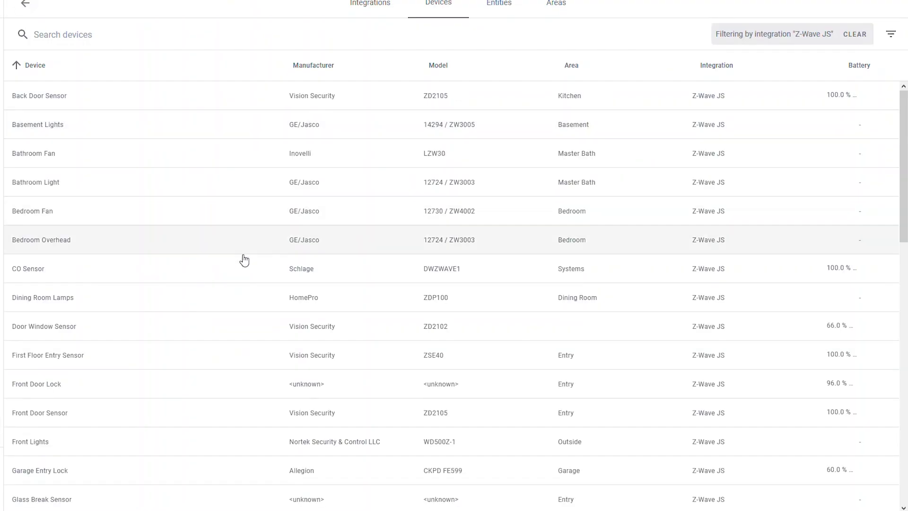
- View the CO Sensor's configuration settings and return to the Z-Wave JS device list
click(237, 276)
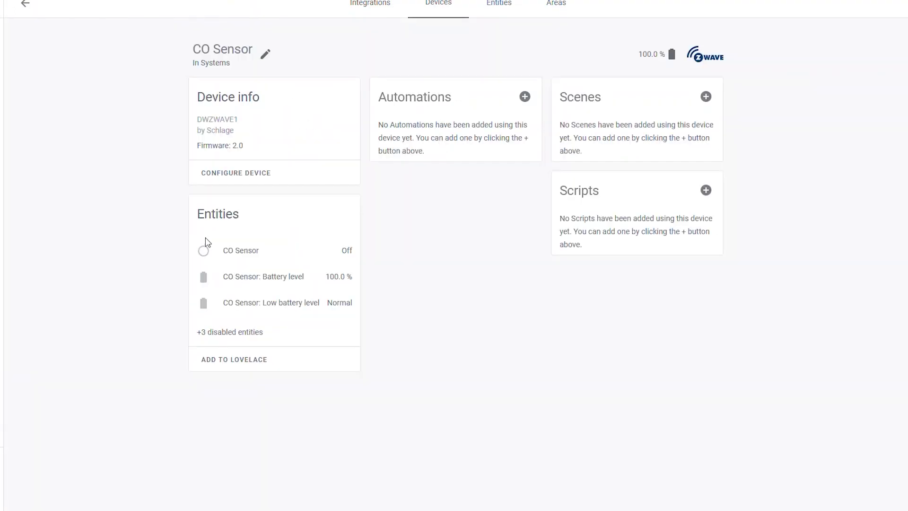
click(238, 241)
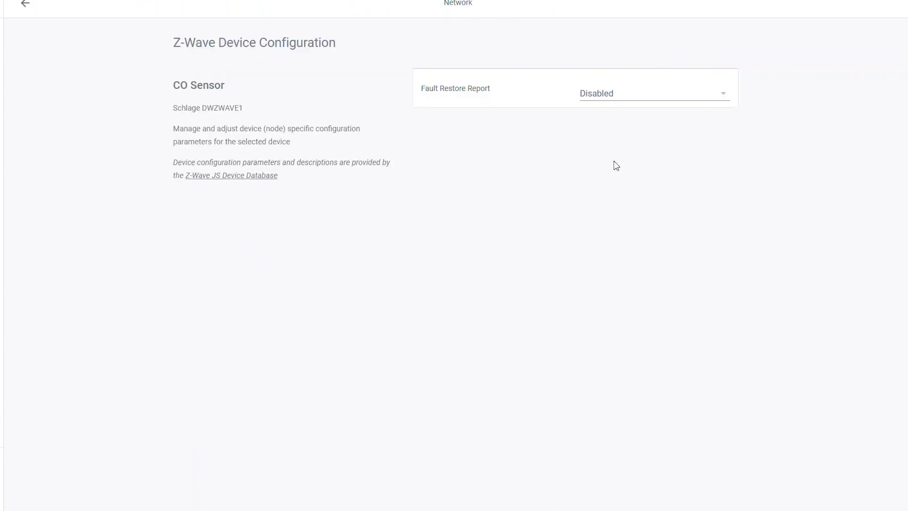
click(25, 5)
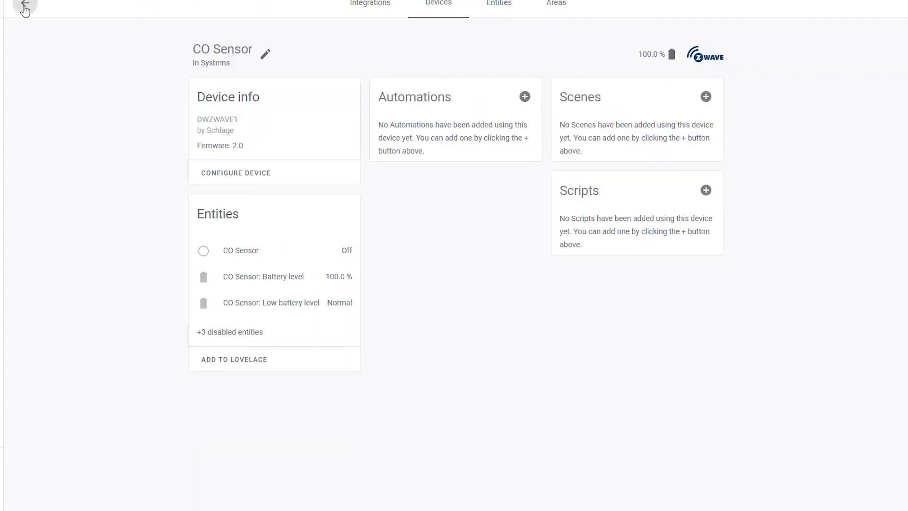
click(25, 6)
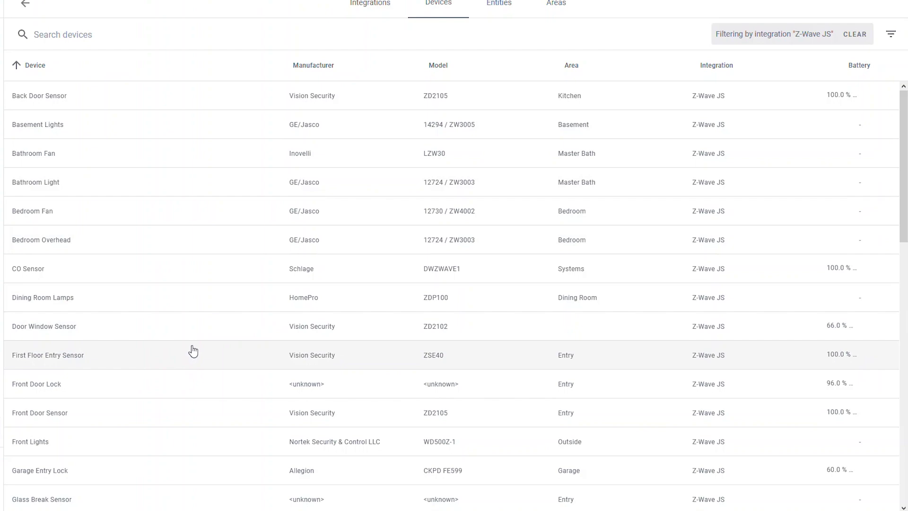
- Open the Kitchen Lamp's configuration page and follow its Z-Wave JS Device Database link
scroll(193, 350, down, 5)
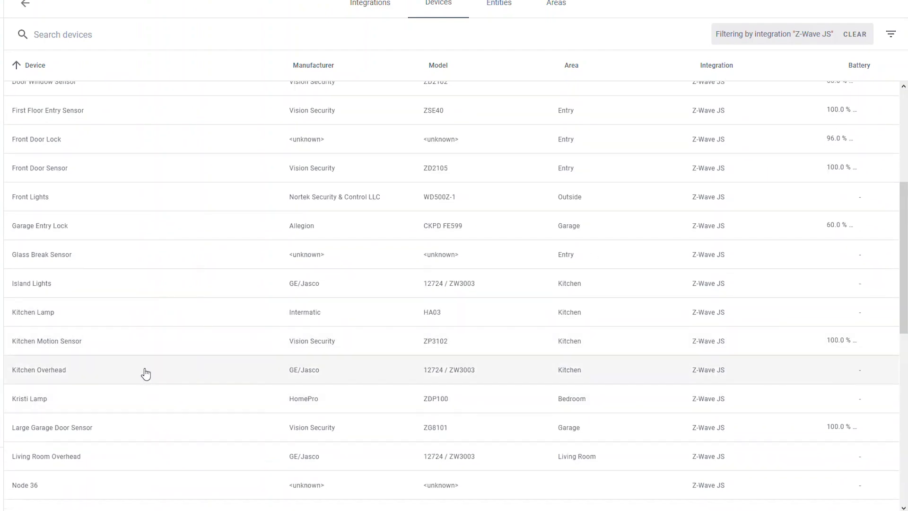
click(180, 312)
click(233, 240)
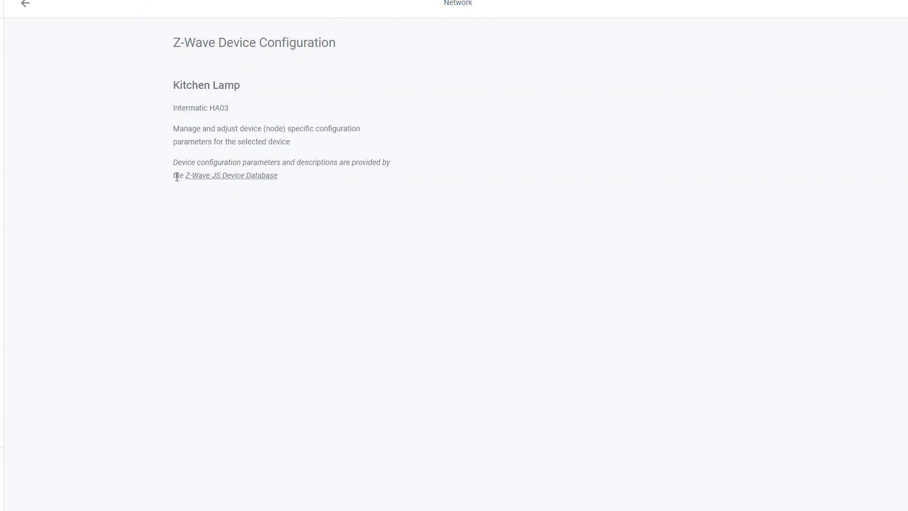
click(201, 179)
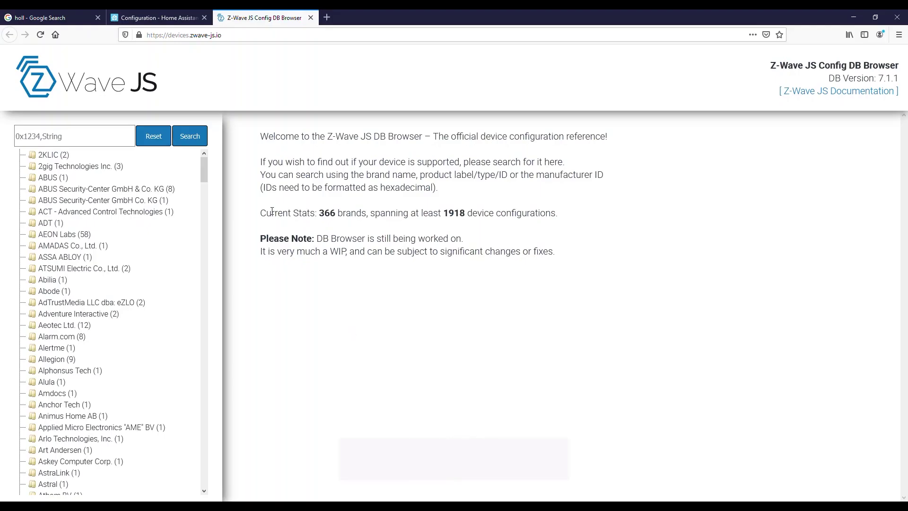
- Open the Ei Electronics EIA650RFZ entry for all firmware versions
scroll(66, 284, down, 20)
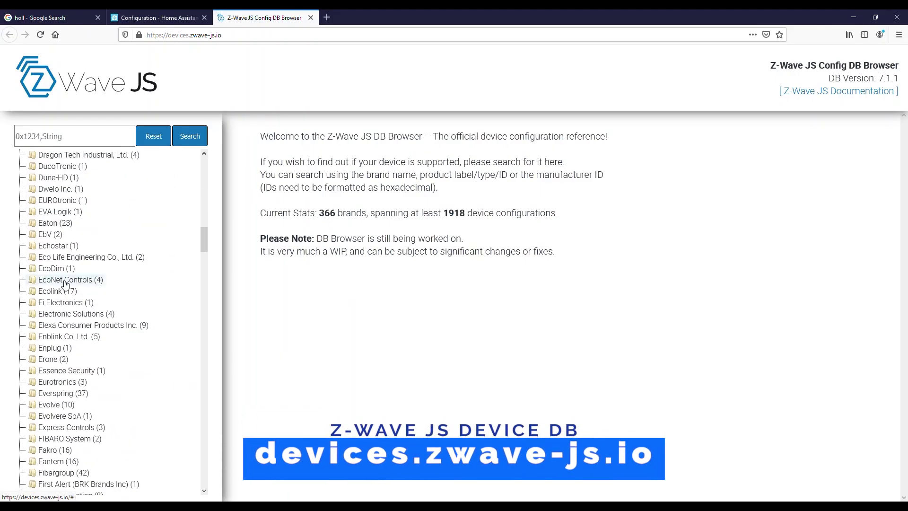
click(46, 303)
click(66, 313)
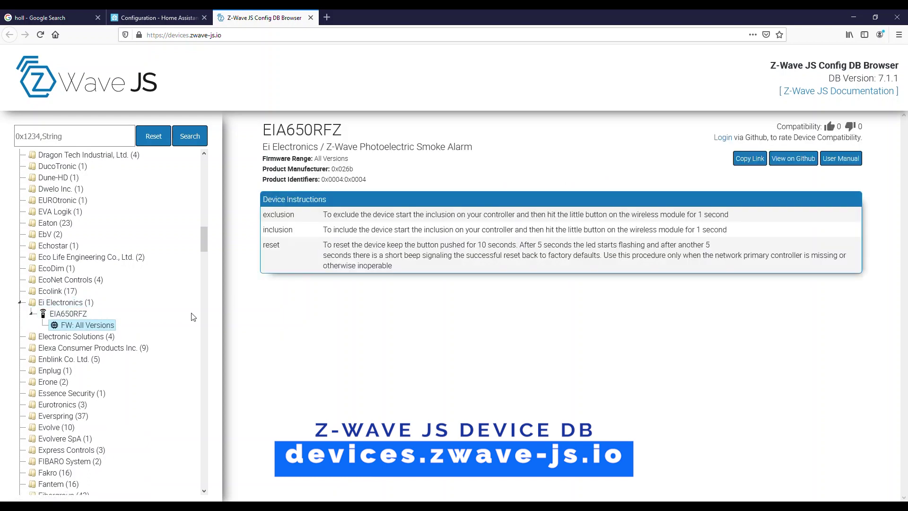
scroll(71, 332, down, 10)
click(71, 365)
- Open HomeSeer's HS-DS100+ entry, review its parameters 14, 15 and 32, and select the web address
scroll(56, 402, up, 10)
click(78, 235)
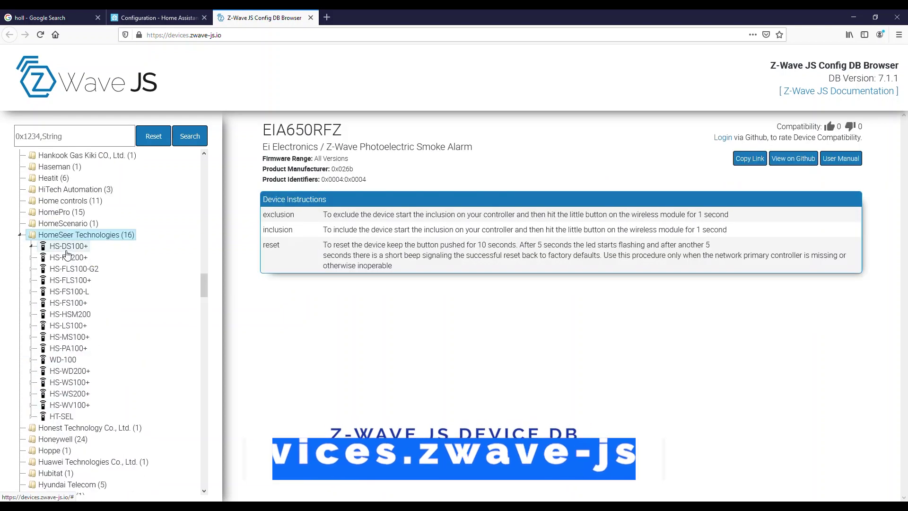
click(68, 246)
scroll(663, 426, down, 1)
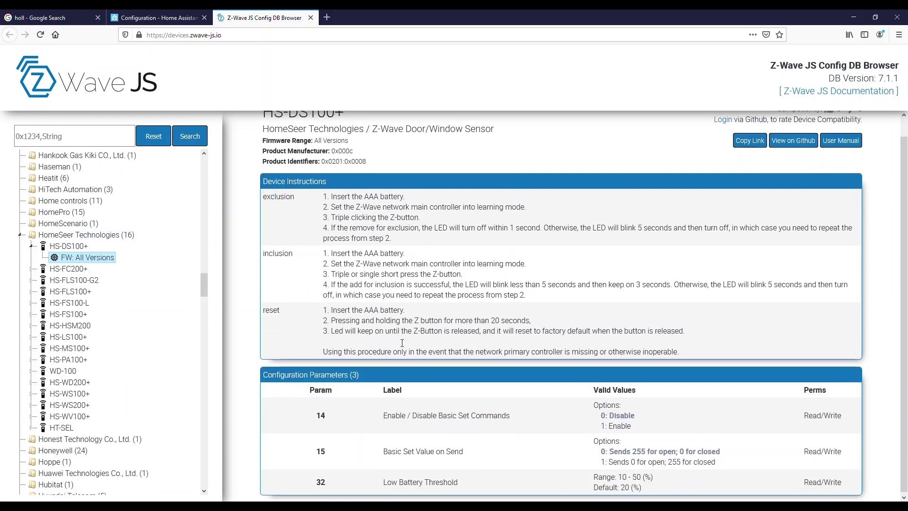
drag(380, 426, 655, 479)
click(564, 413)
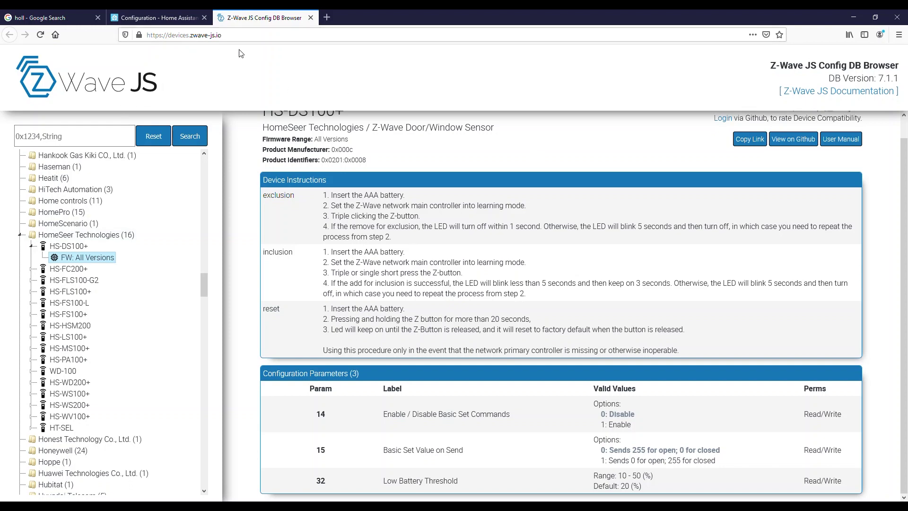
click(230, 35)
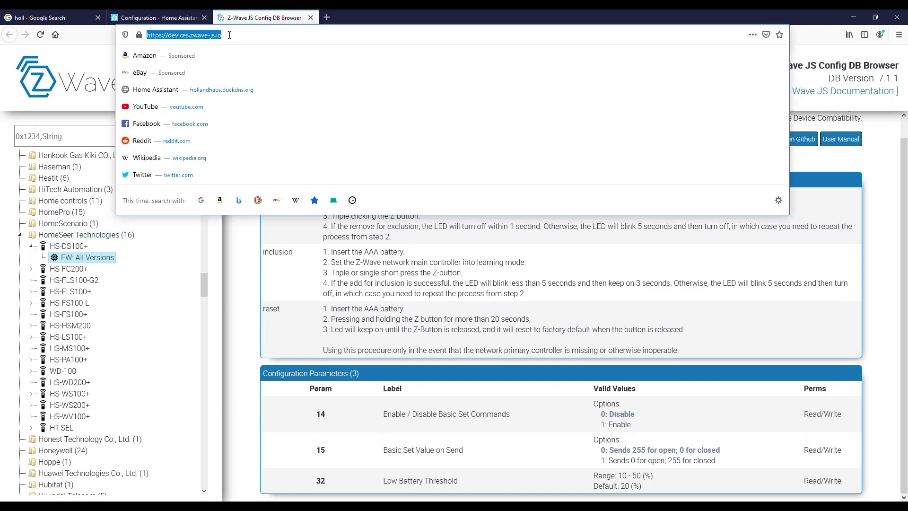